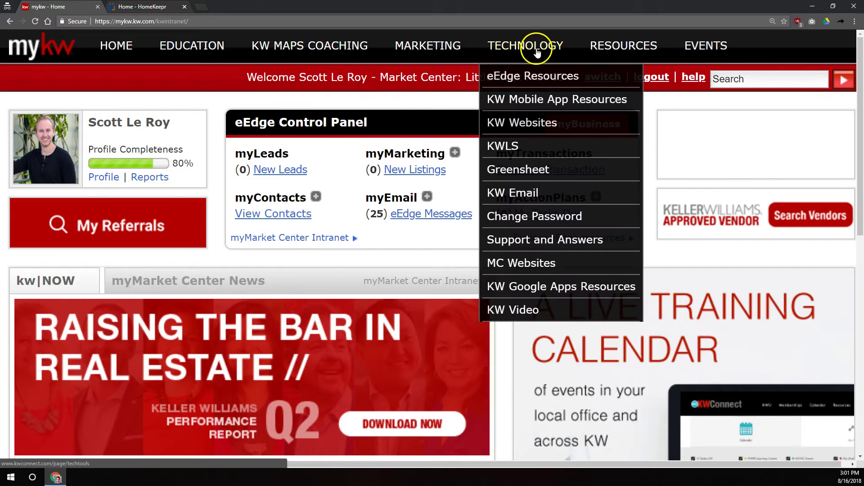
- From MyKW's KW Websites page, open the agent website's Placester admin dashboard
left_click(529, 128)
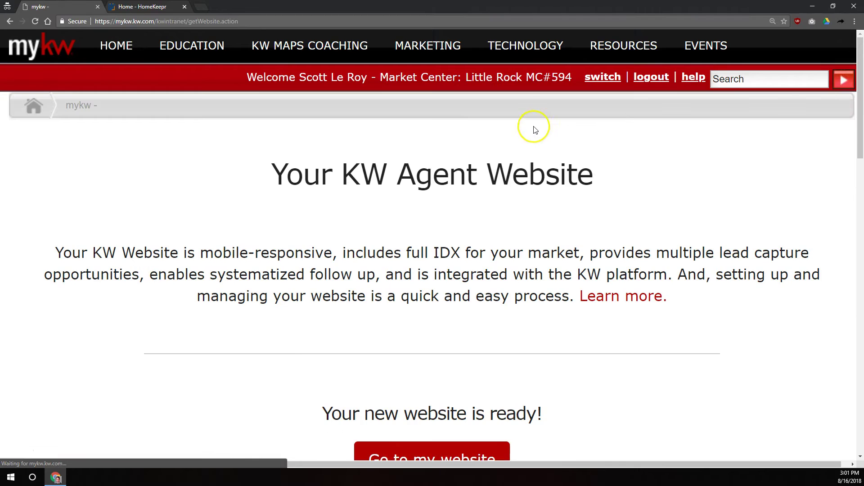
scroll(477, 314, "down", 2)
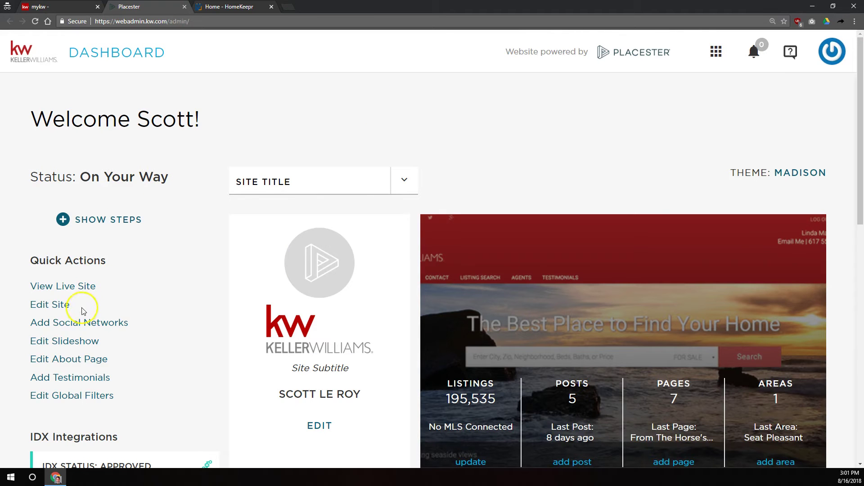
- Start a new site page in Edit Site > Pages using the Default Page Template
left_click(53, 309)
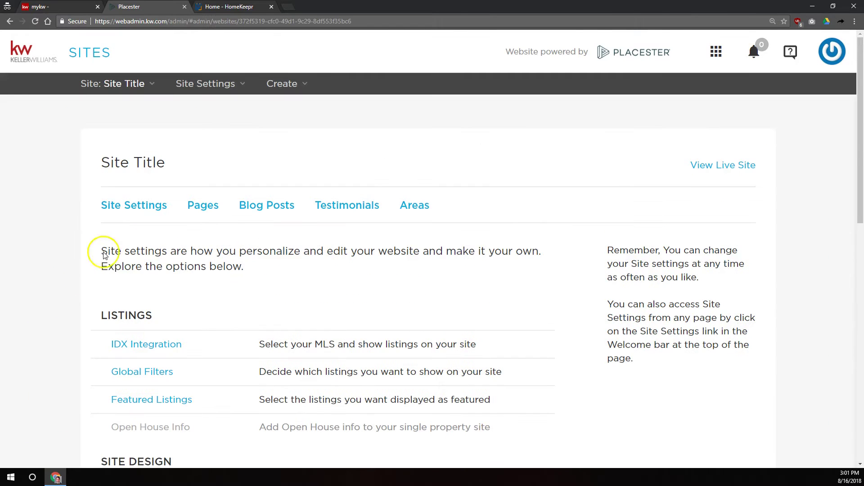
left_click(203, 211)
left_click(196, 257)
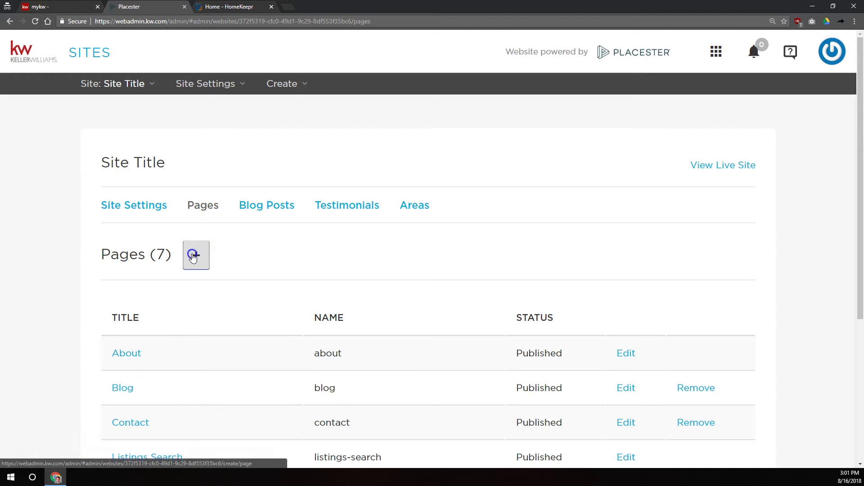
scroll(275, 194, "down", 2)
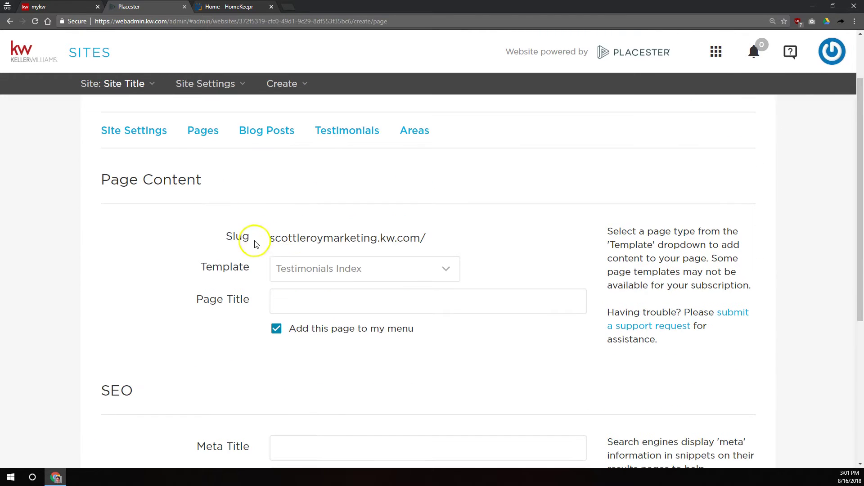
left_click(349, 272)
left_click(336, 288)
- Title the page 'Vendors' and bring up its empty HTML source box
left_click(336, 301)
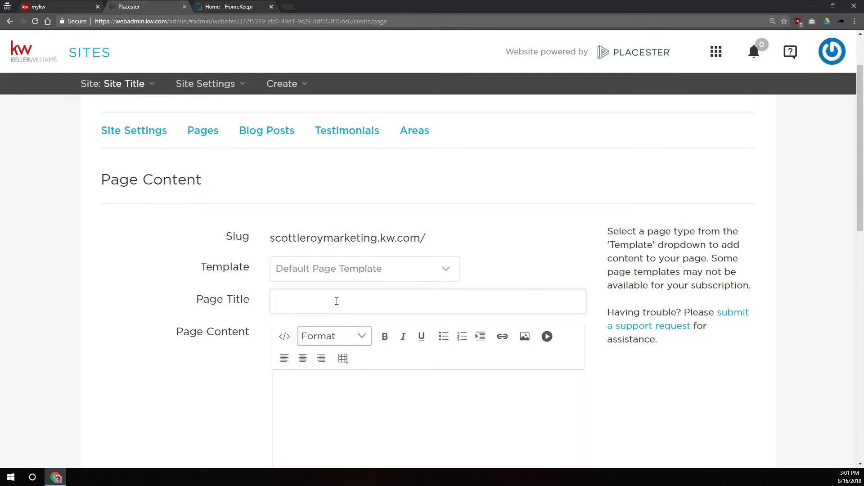
type("Vendors")
scroll(336, 295, "down", 2)
left_click_drag(205, 258, 247, 256)
left_click(282, 251)
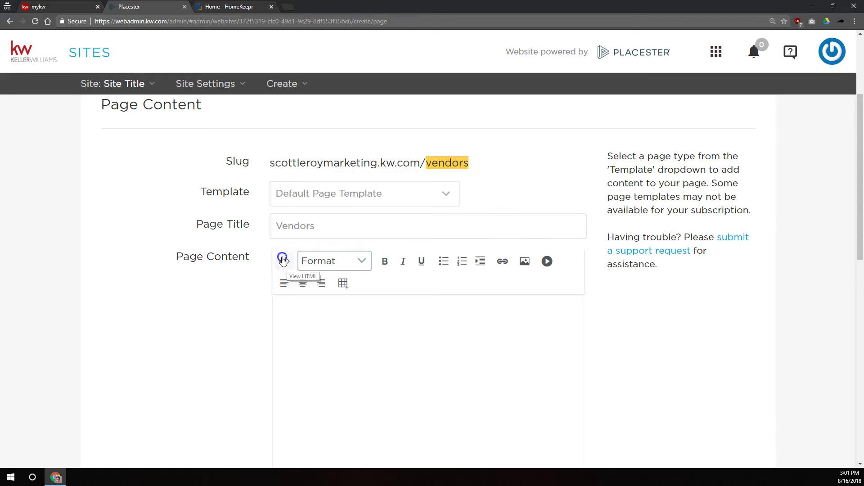
left_click(284, 261)
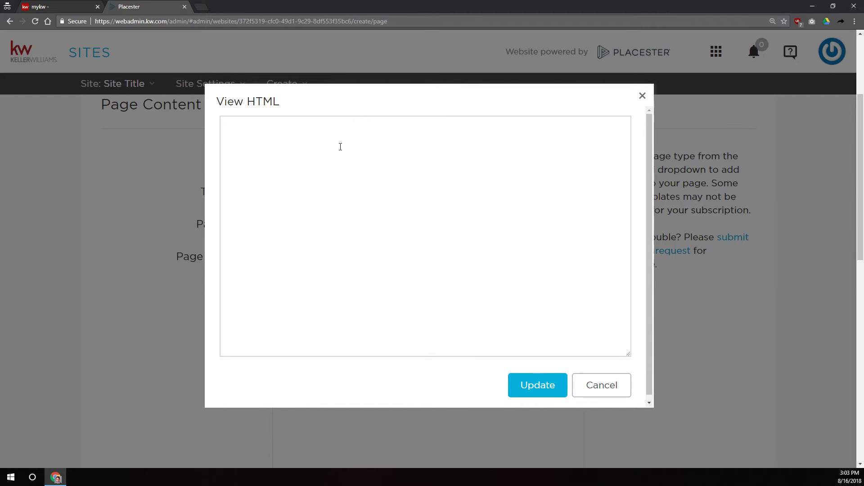
left_click(334, 134)
- Load homekeepr.com in a new Chrome tab
key("ctrl+t")
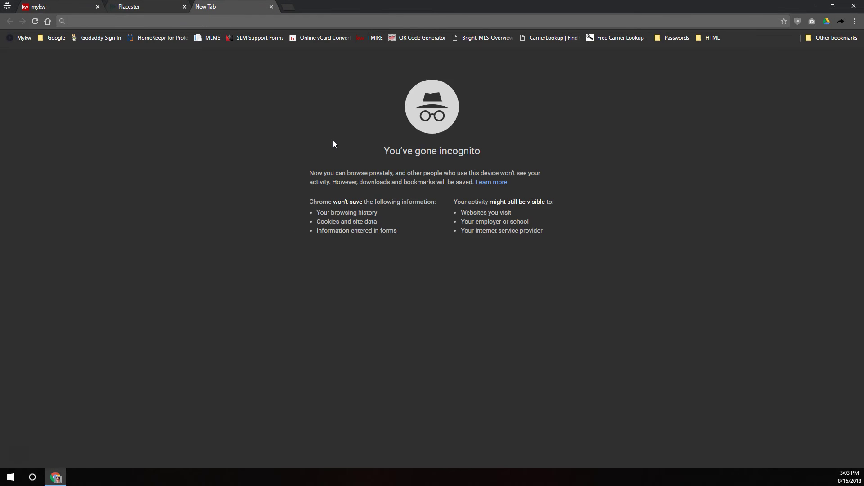
type("homekee.r")
key("BackSpace")
key("BackSpace")
type("pr.com")
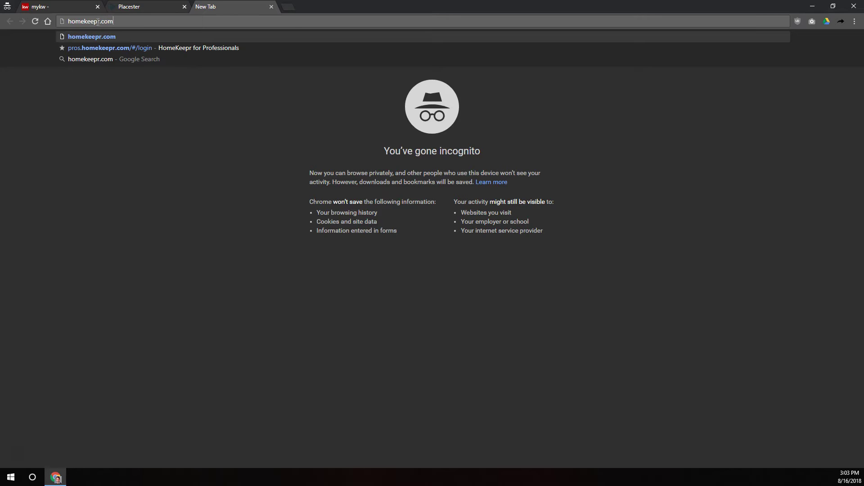
key("Return")
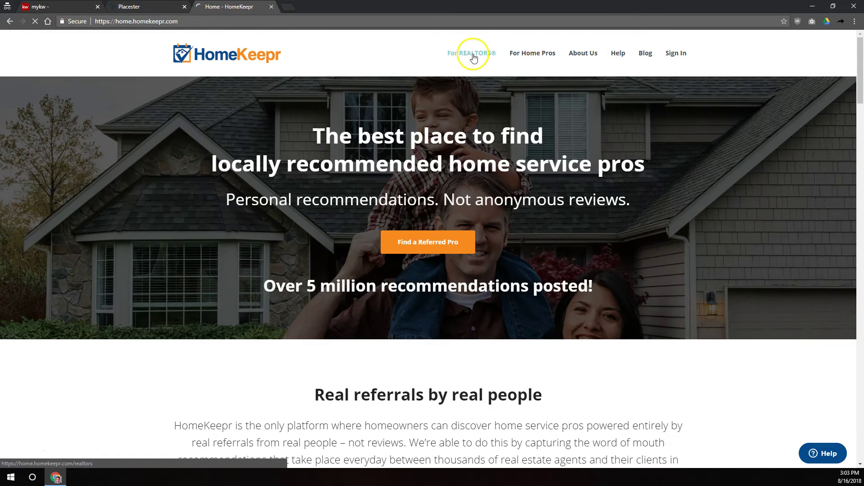
- Sign in to HomeKeepr for Pros via For REALTORS® using the saved email
left_click(471, 55)
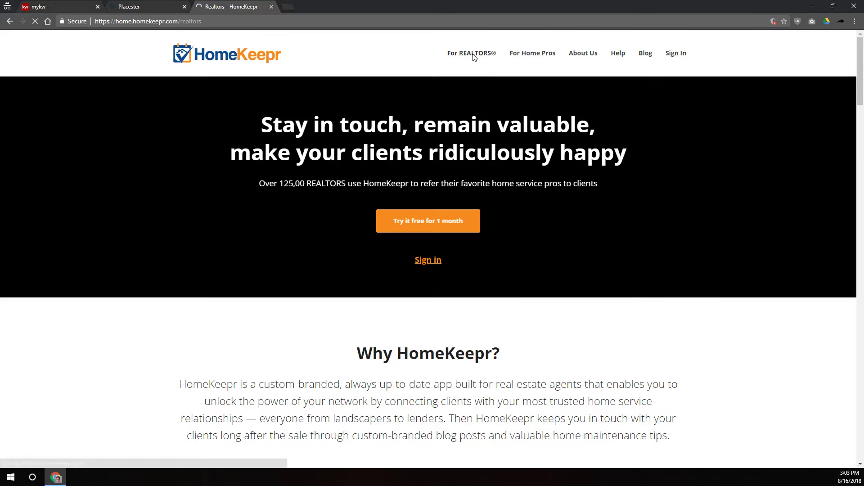
left_click(423, 261)
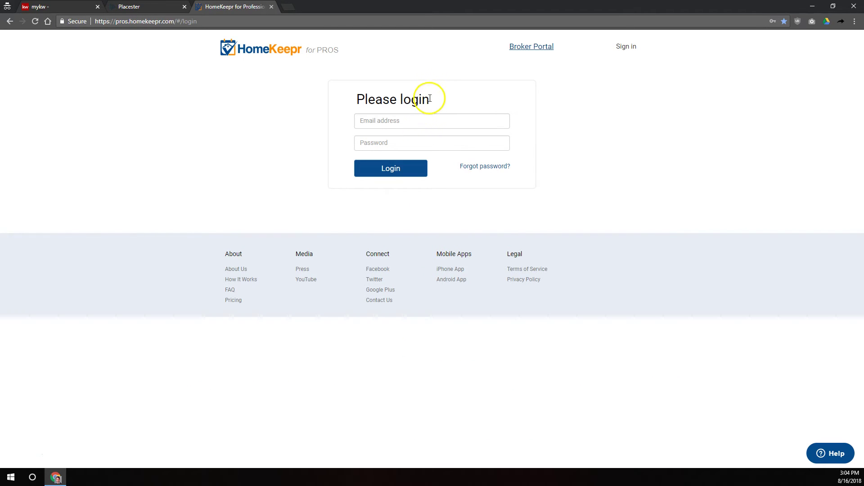
left_click(415, 120)
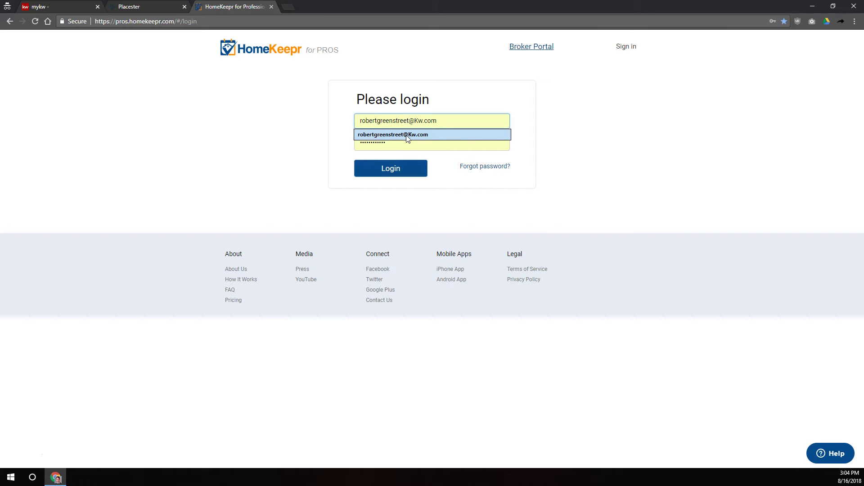
left_click(407, 138)
left_click(381, 169)
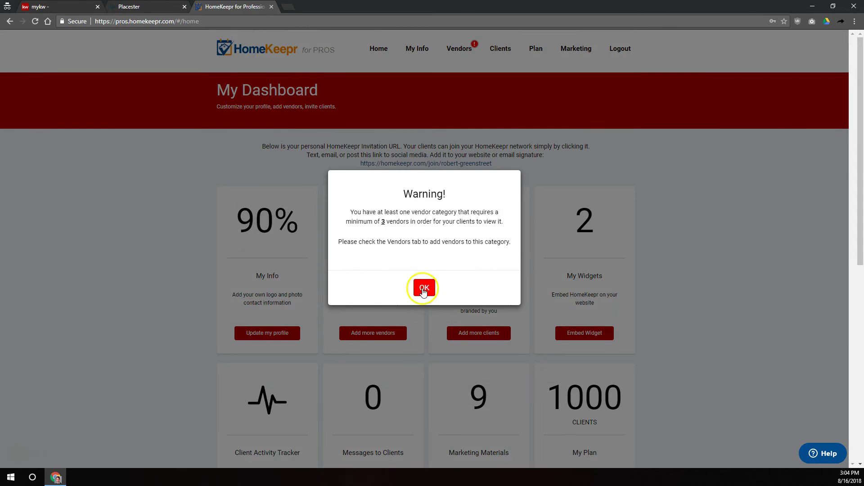
- Dismiss the vendor-category warning and go to HomeKeepr's 'widgets' URL
left_click(424, 287)
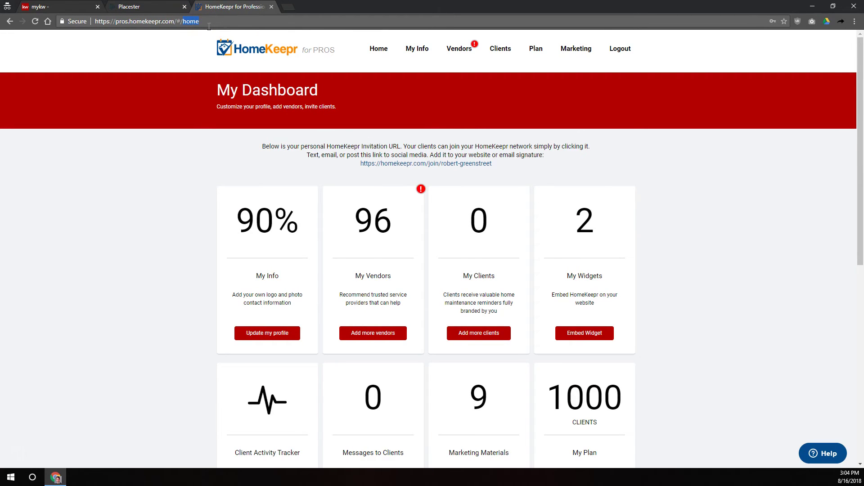
type("widgets")
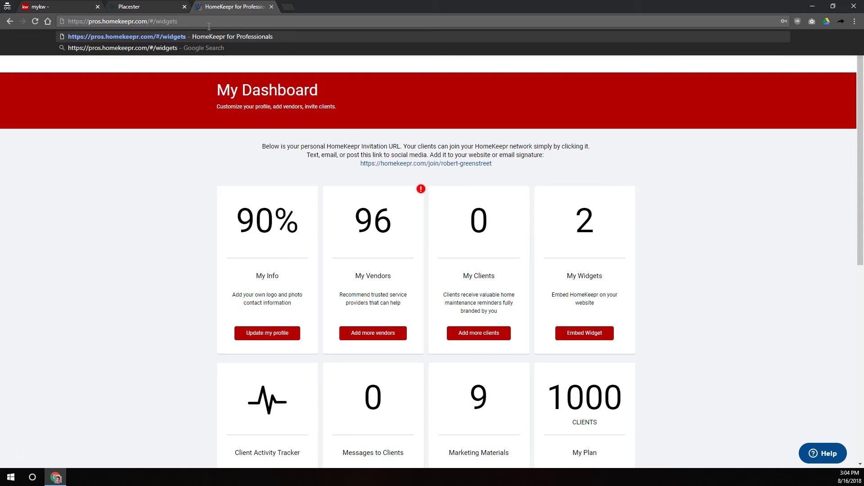
key("Return")
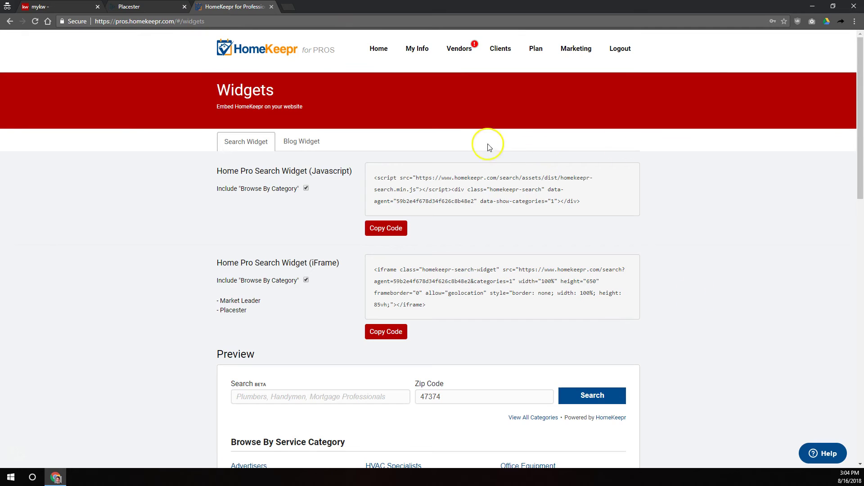
- Copy the Home Pro Search Widget iFrame code, then return to Placester's empty HTML box
key("ctrl+plus")
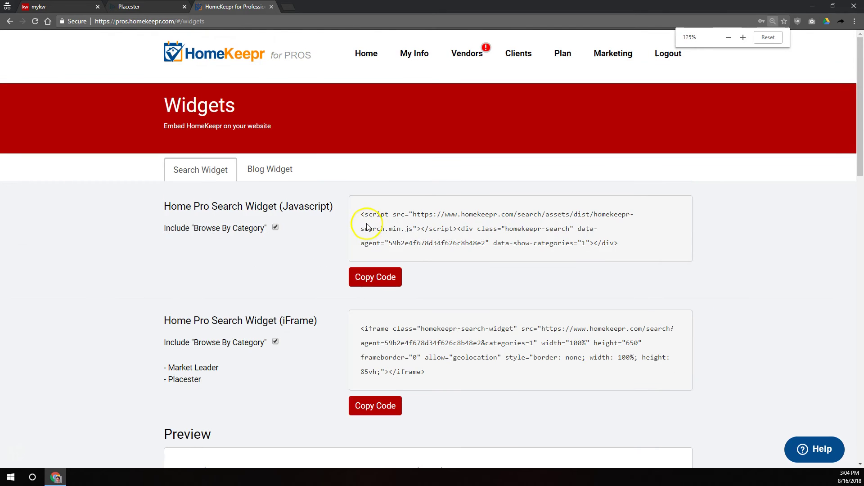
key("ctrl+plus")
scroll(340, 216, "down", 3)
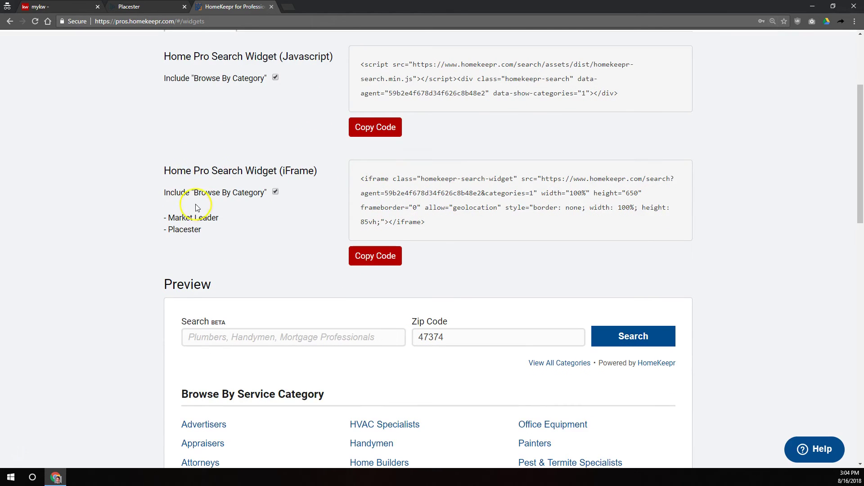
mouse_move(203, 232)
left_mouse_down()
mouse_move(257, 173)
mouse_move(217, 165)
left_mouse_up()
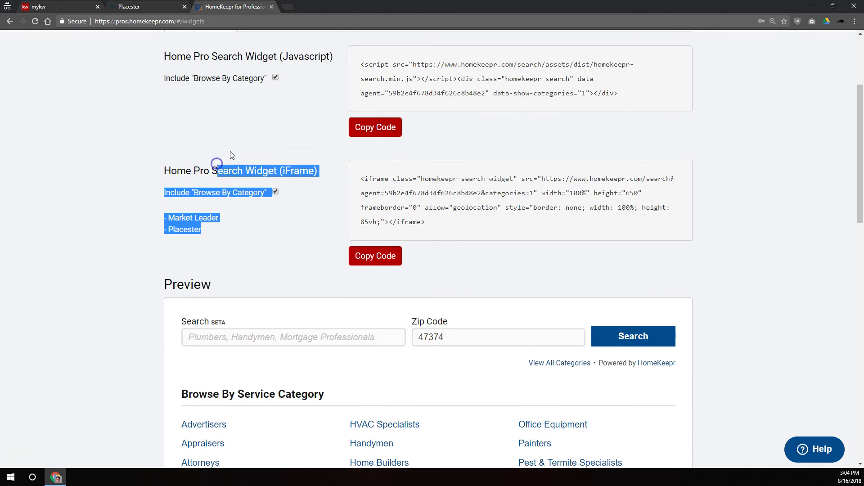
left_click(231, 153)
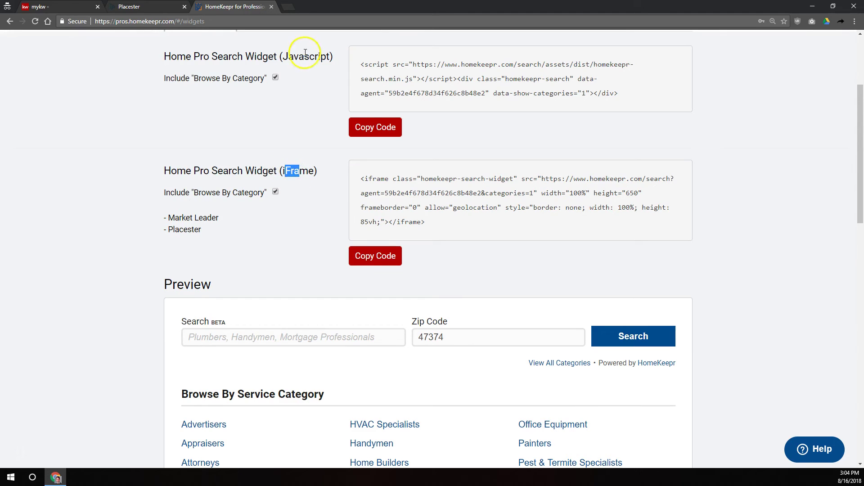
left_click(367, 257)
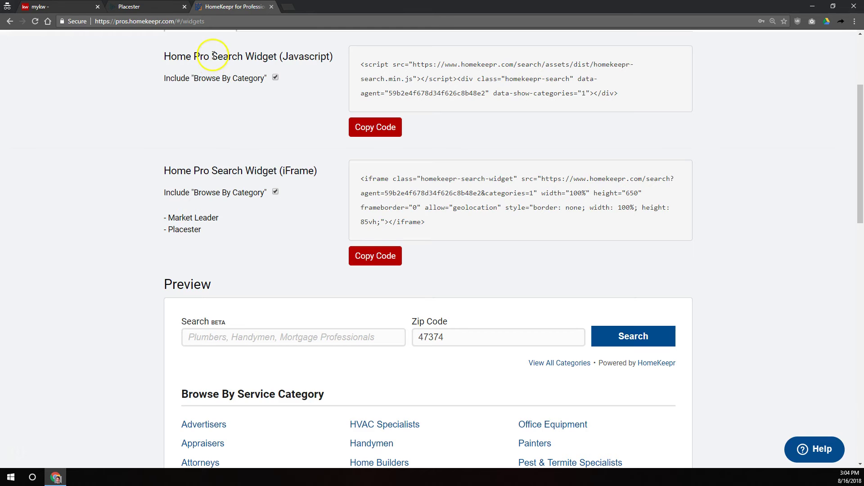
left_click_drag(489, 208, 350, 177)
key("ctrl+c")
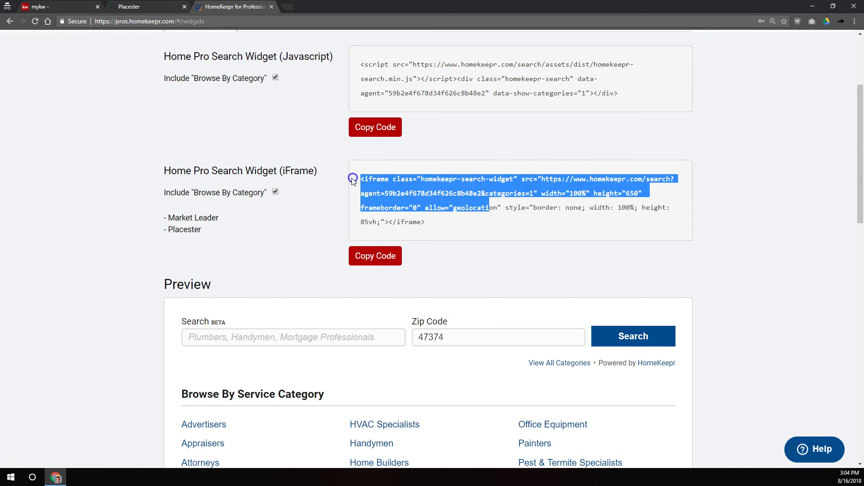
left_click(362, 261)
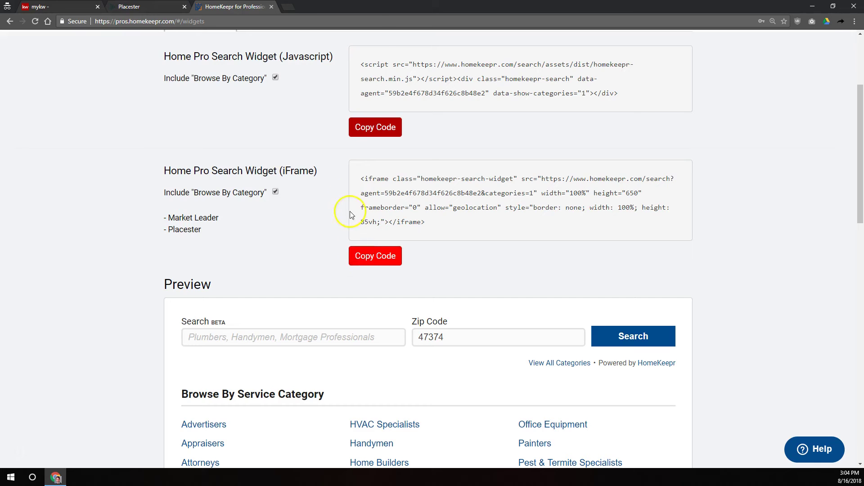
left_click(140, 6)
left_click(320, 205)
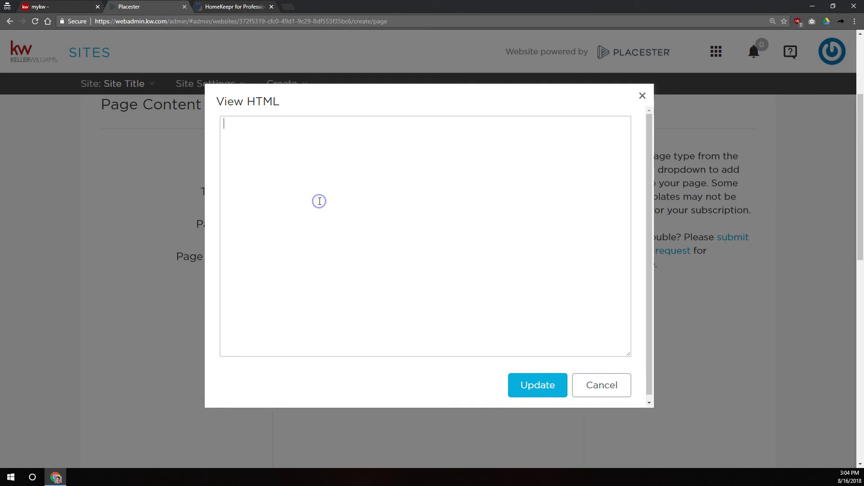
- Paste the HomeKeepr iFrame code into the page's HTML and apply it
right_click(248, 216)
left_click(279, 284)
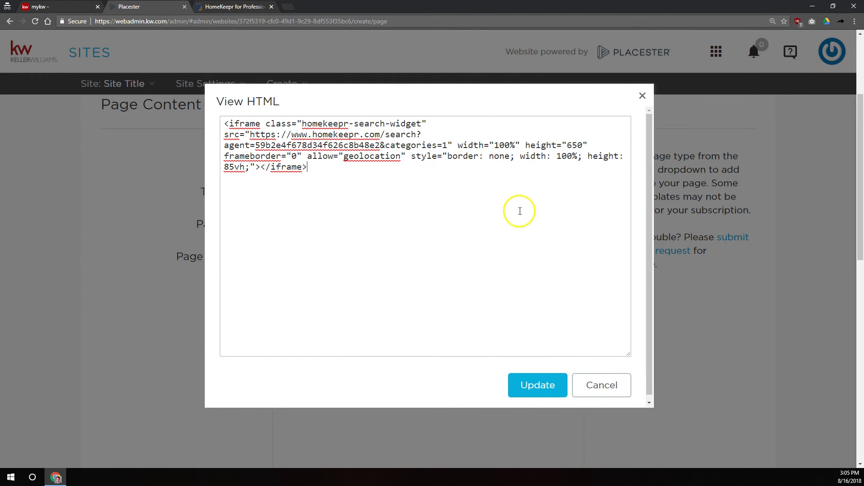
left_click(538, 385)
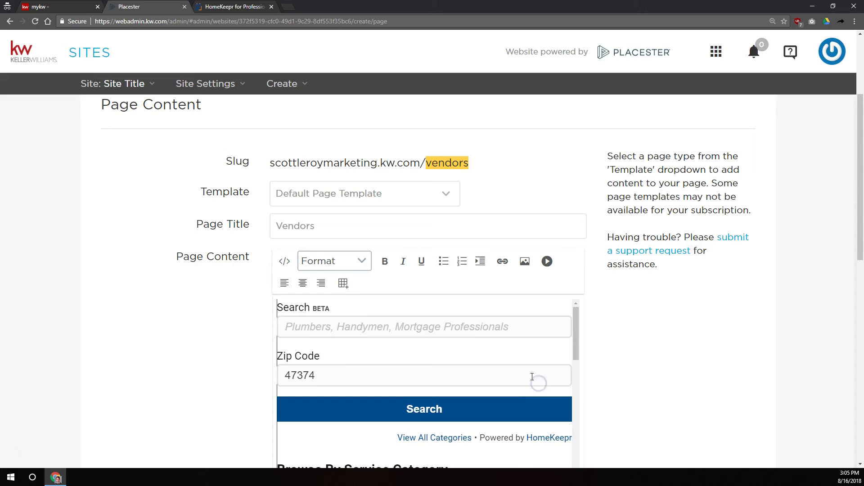
- Save the Vendors page and close the menu notice without editing the menu
scroll(672, 309, "down", 10)
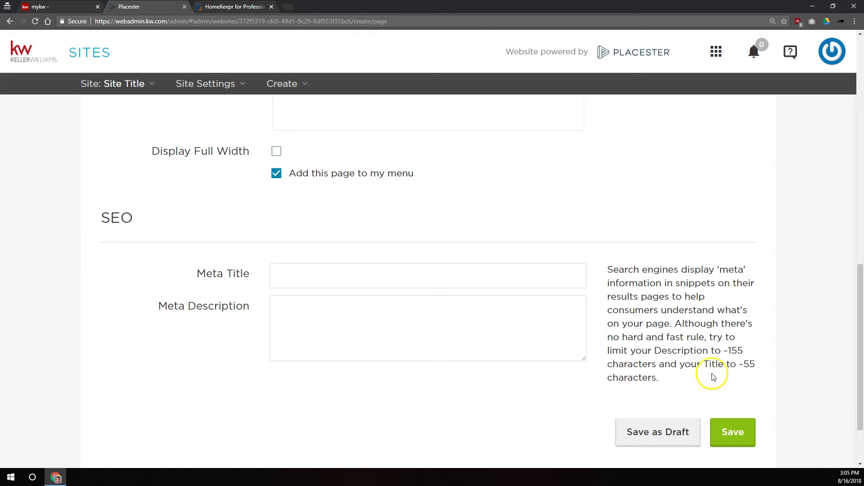
left_click(749, 432)
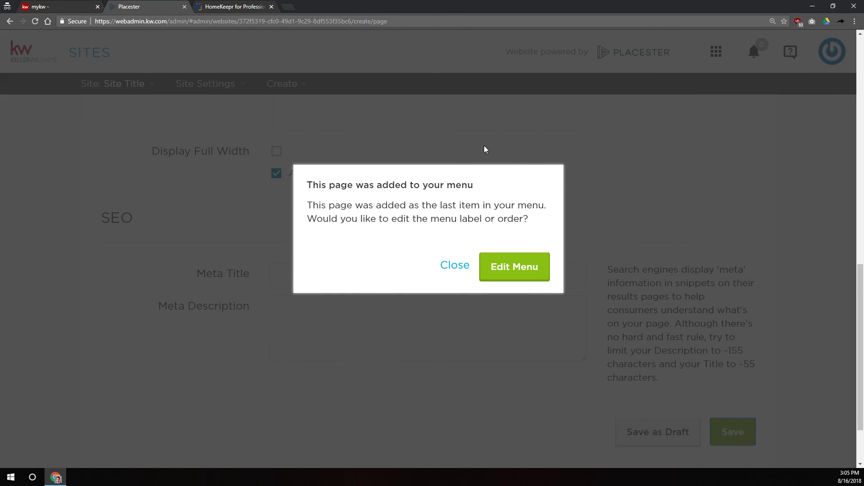
left_click(454, 266)
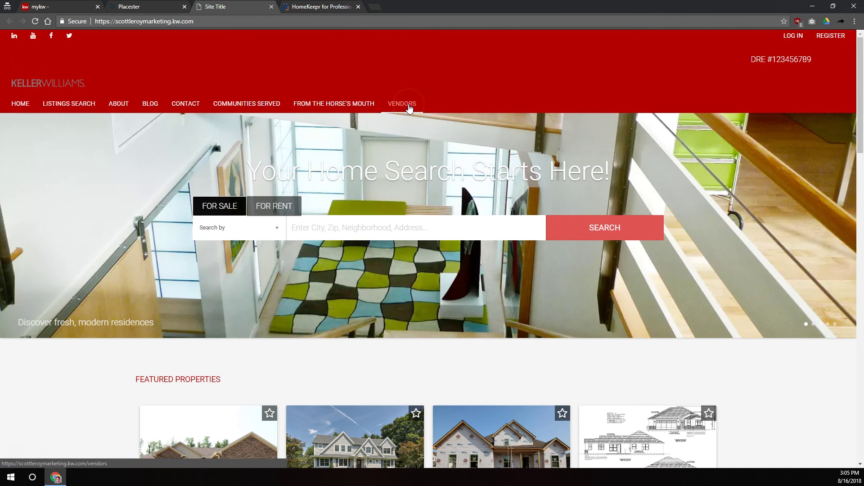
- Open VENDORS on the live site and check the HomeKeepr search with service categories
left_click(409, 108)
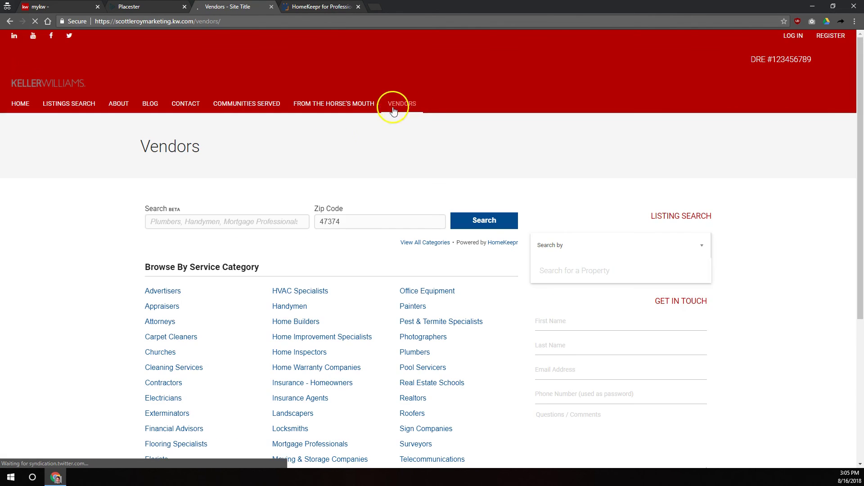
scroll(341, 209, "down", 4)
scroll(342, 206, "up", 5)
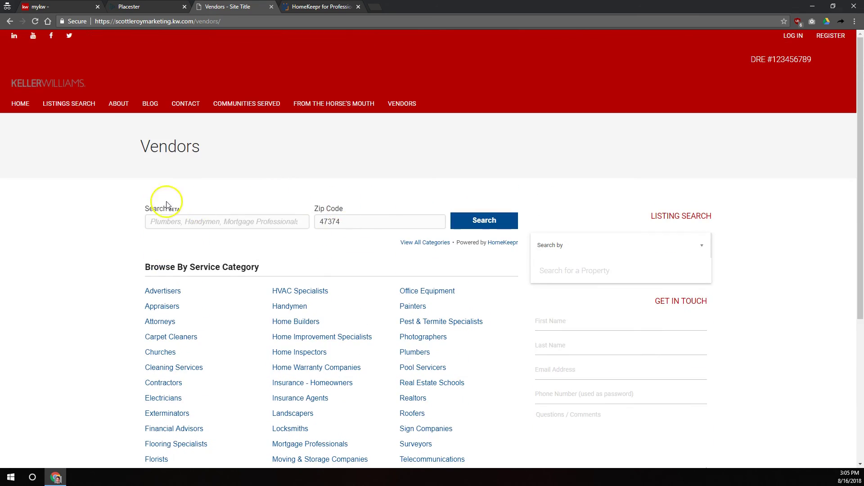
double_click(170, 146)
left_click(301, 310)
left_click(511, 330)
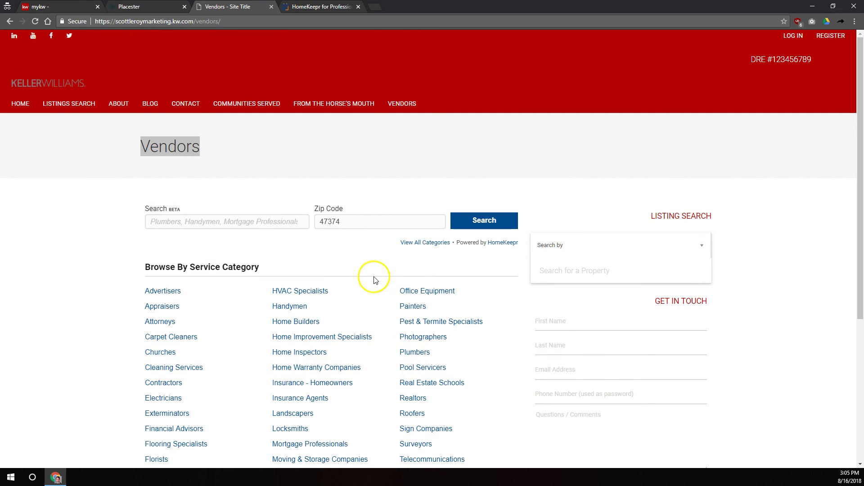